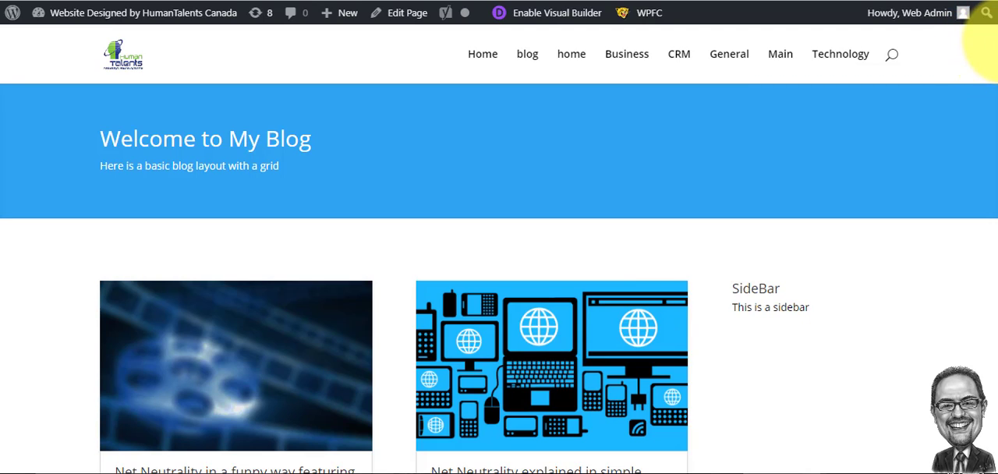
- Look over the post grid and sidebar on the site's blog page
{"action": "scroll", "coordinate": [989, 47], "scroll_direction": "down", "scroll_amount": 3}
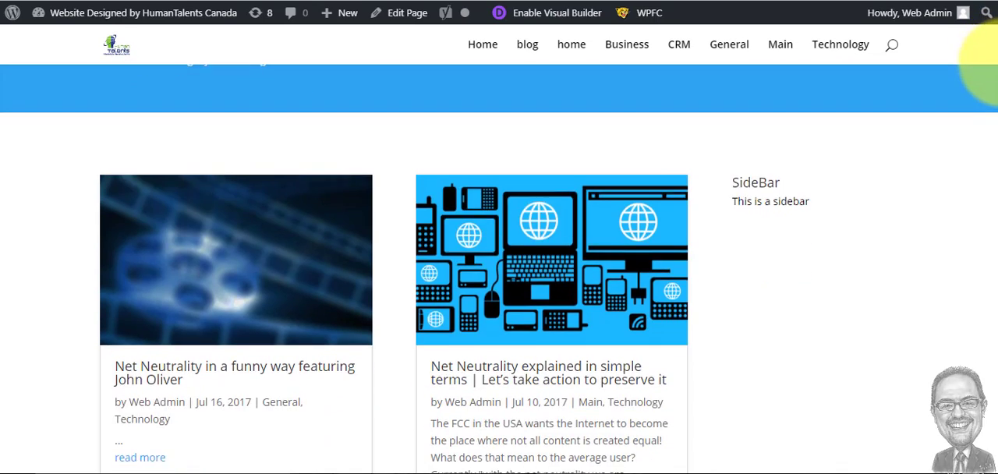
{"action": "scroll", "coordinate": [990, 86], "scroll_direction": "down", "scroll_amount": 6}
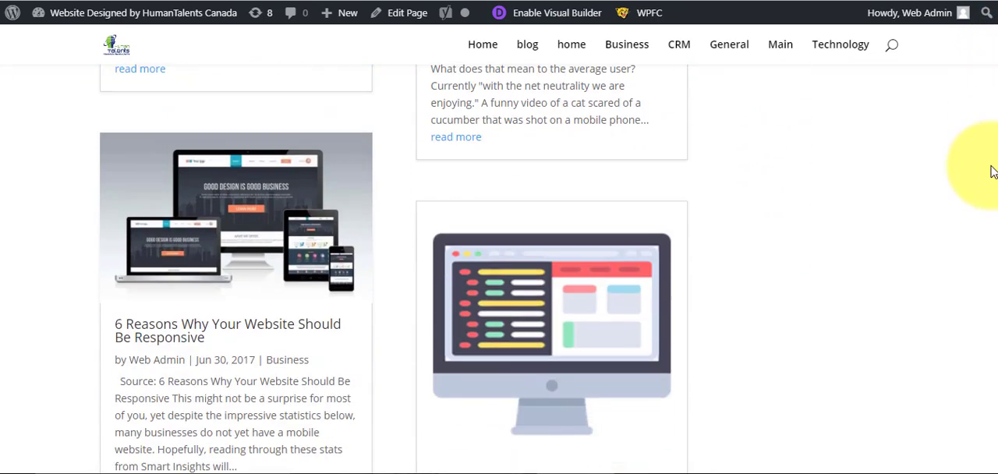
{"action": "scroll", "coordinate": [989, 207], "scroll_direction": "down", "scroll_amount": 2}
{"action": "scroll", "coordinate": [974, 223], "scroll_direction": "up", "scroll_amount": 7}
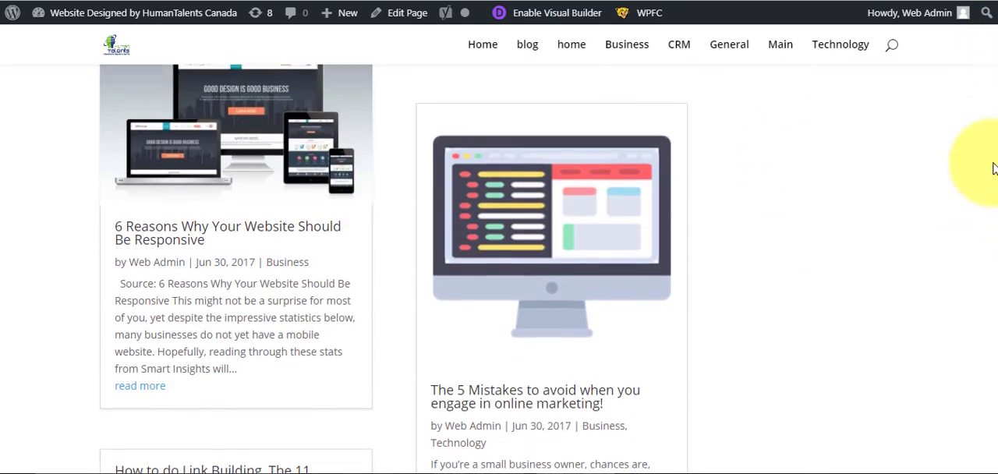
{"action": "scroll", "coordinate": [987, 47], "scroll_direction": "up", "scroll_amount": 3}
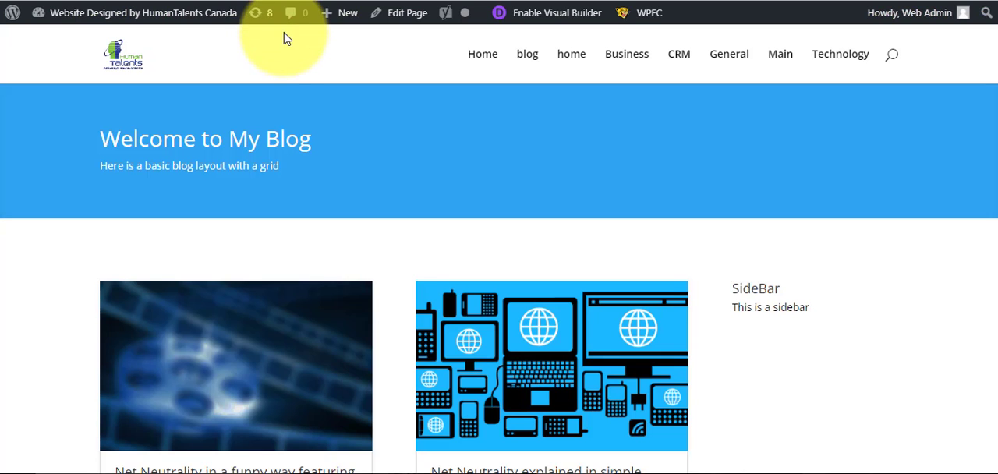
- Go to the site's admin dashboard and open the page for adding new plugins
{"action": "mouse_move", "coordinate": [92, 17]}
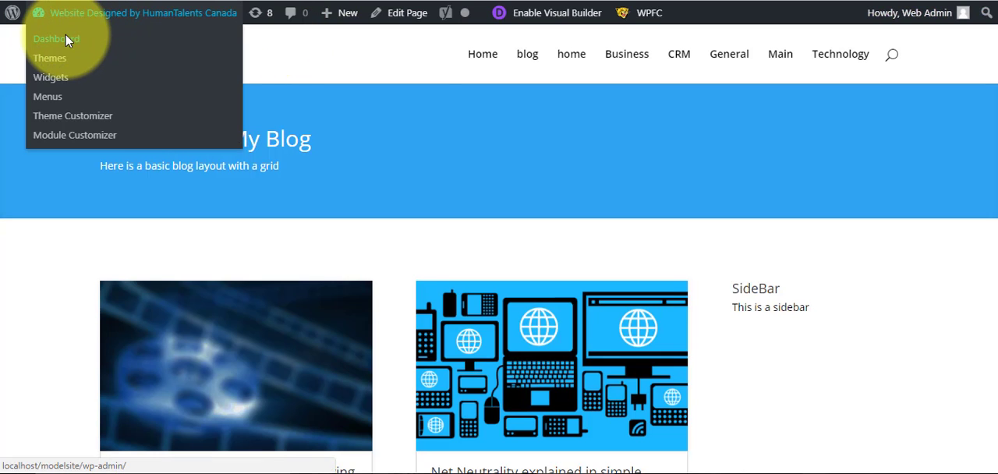
{"action": "left_click", "coordinate": [35, 38]}
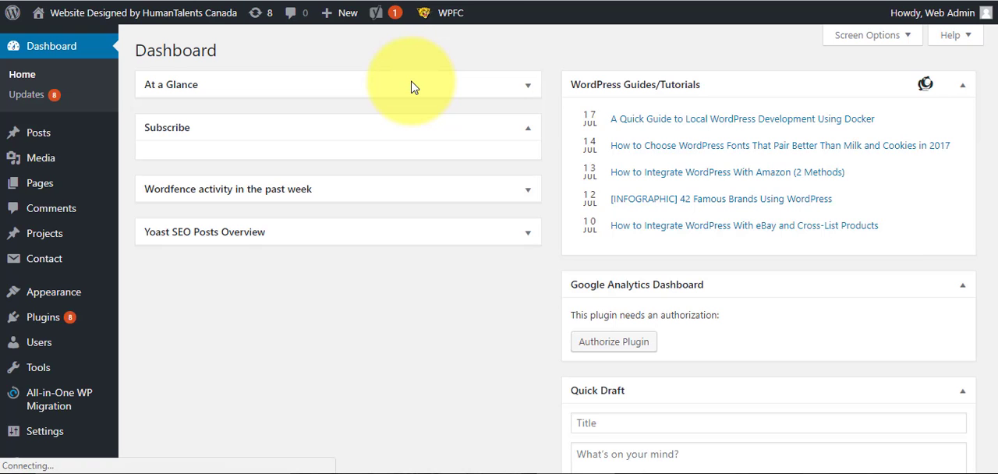
{"action": "mouse_move", "coordinate": [16, 413]}
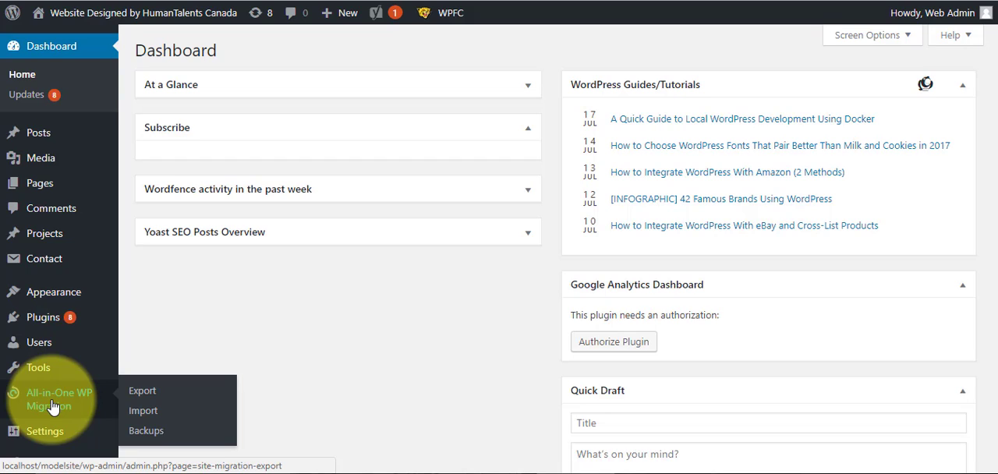
{"action": "mouse_move", "coordinate": [53, 320]}
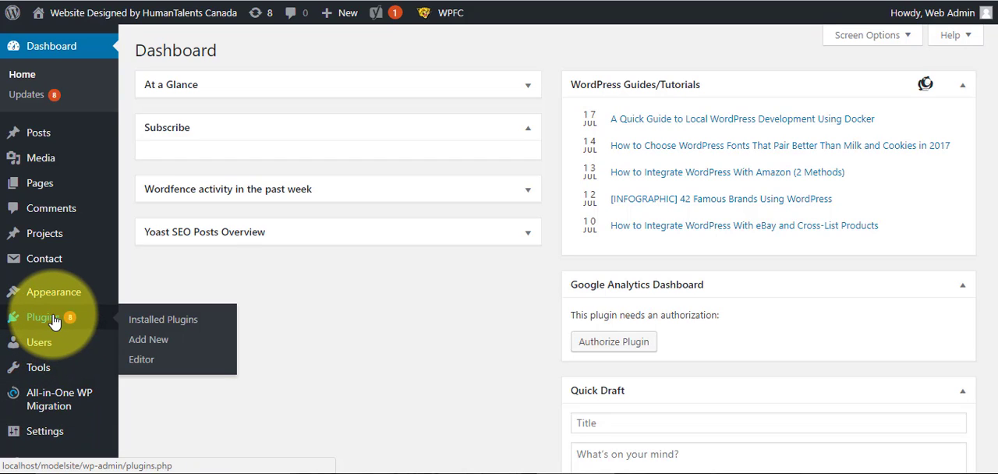
{"action": "left_click", "coordinate": [162, 341]}
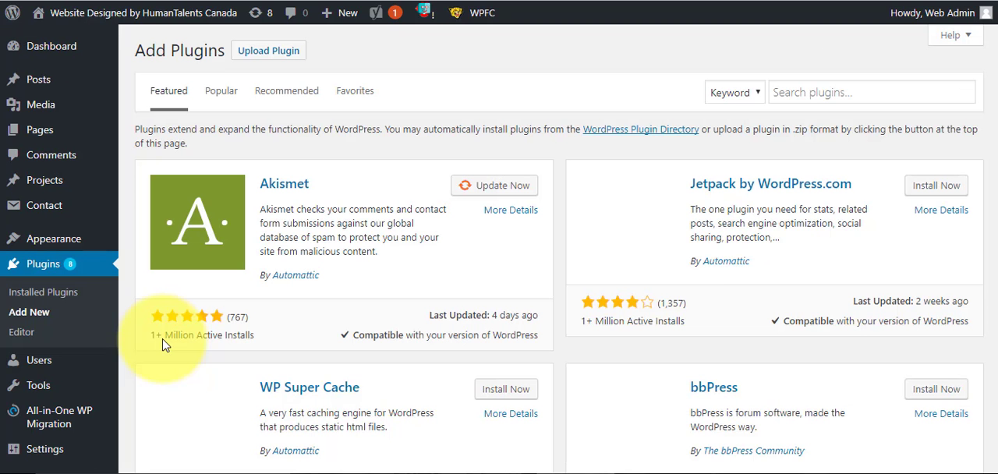
- Search the plugin directory for "all in one wp" to locate the All-in-One WP Migration plugin
{"action": "left_click", "coordinate": [835, 93]}
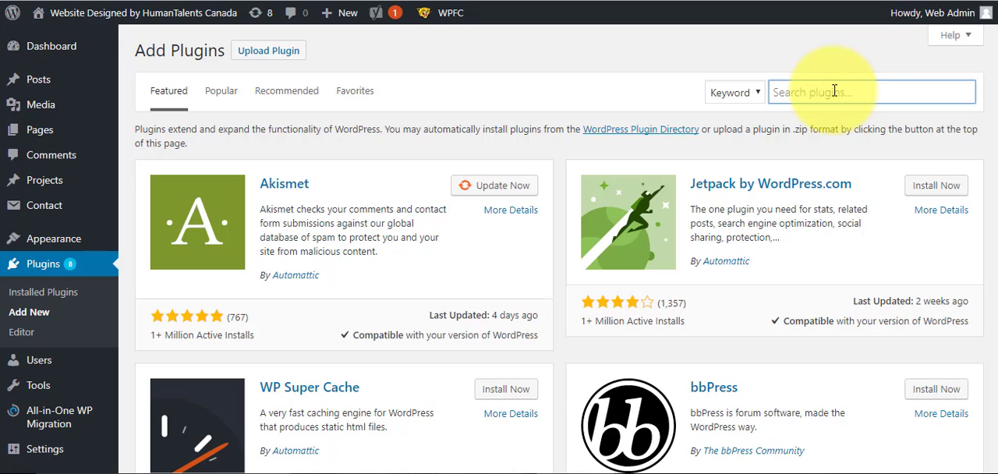
{"action": "type", "text": "all in"}
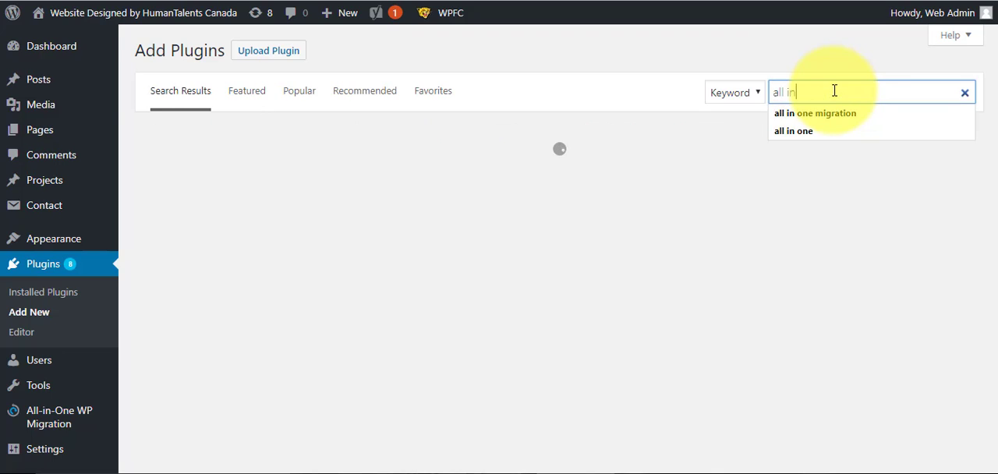
{"action": "type", "text": " one"}
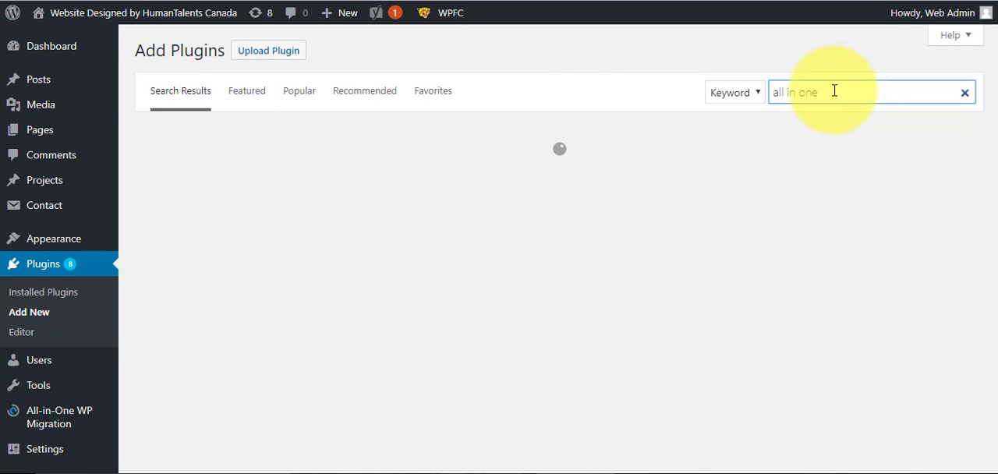
{"action": "type", "text": " wp"}
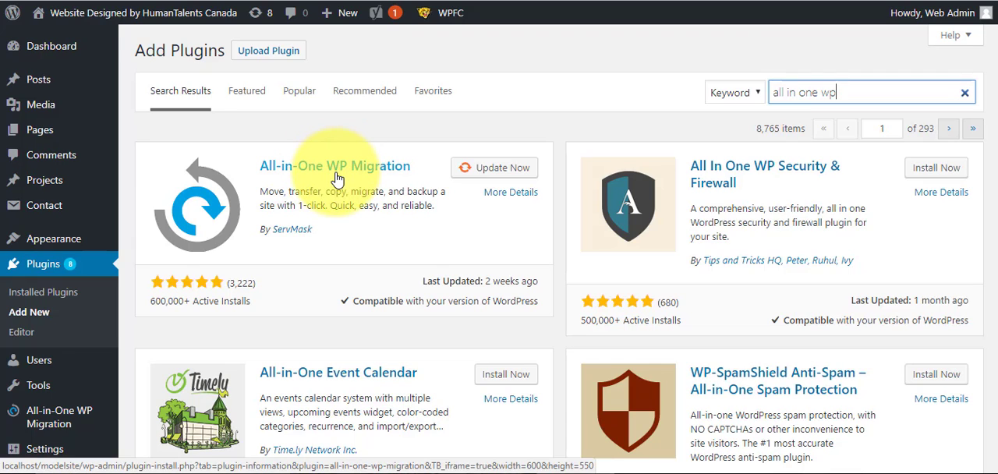
- Open the All-in-One WP Migration export page and expand the list of export destinations
{"action": "mouse_move", "coordinate": [49, 415]}
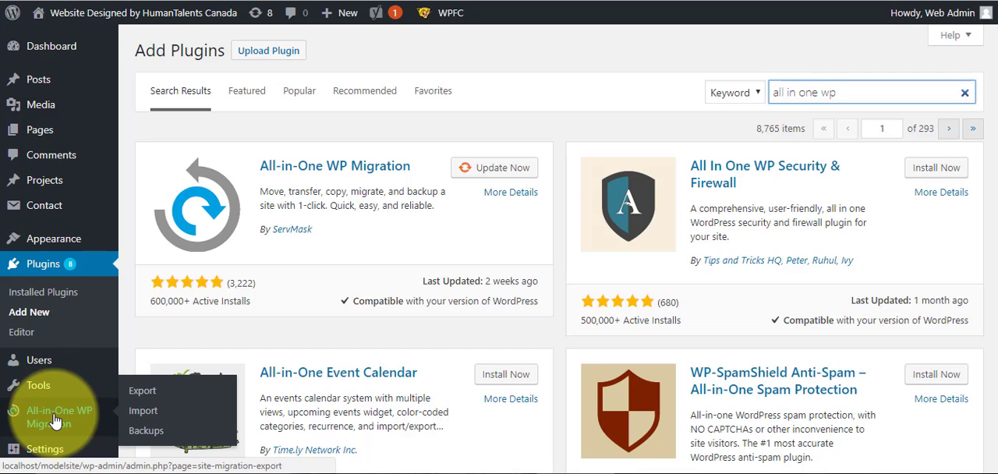
{"action": "left_click", "coordinate": [145, 390]}
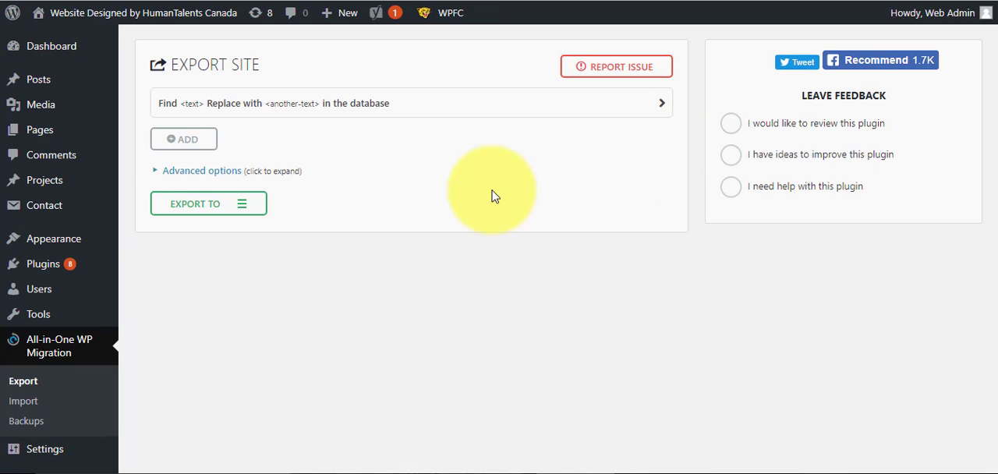
{"action": "left_click", "coordinate": [248, 207]}
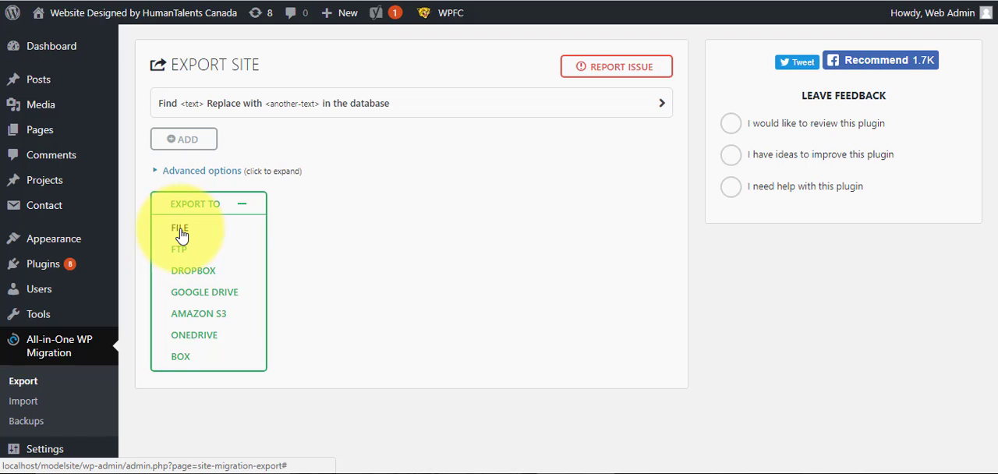
- Exclude spam comments and post revisions in the advanced export options, keeping the media library included
{"action": "left_click", "coordinate": [222, 172]}
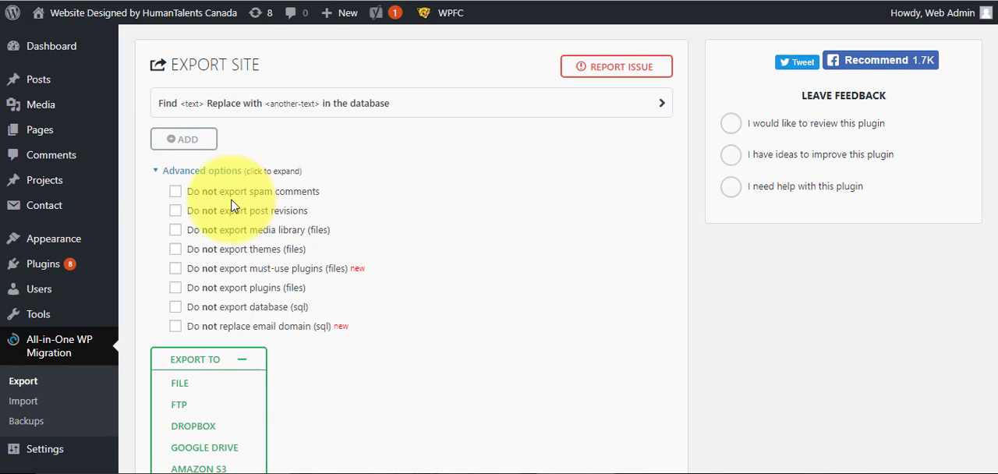
{"action": "left_click", "coordinate": [175, 192]}
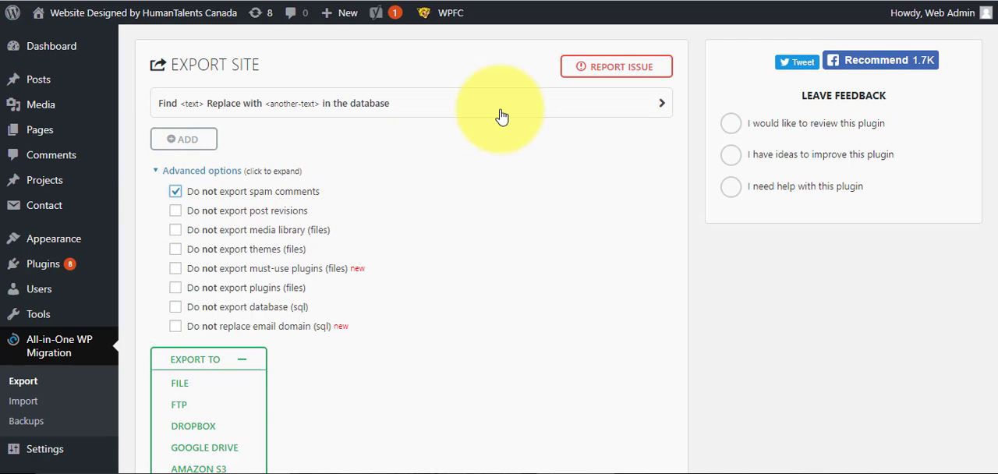
{"action": "left_click", "coordinate": [176, 210]}
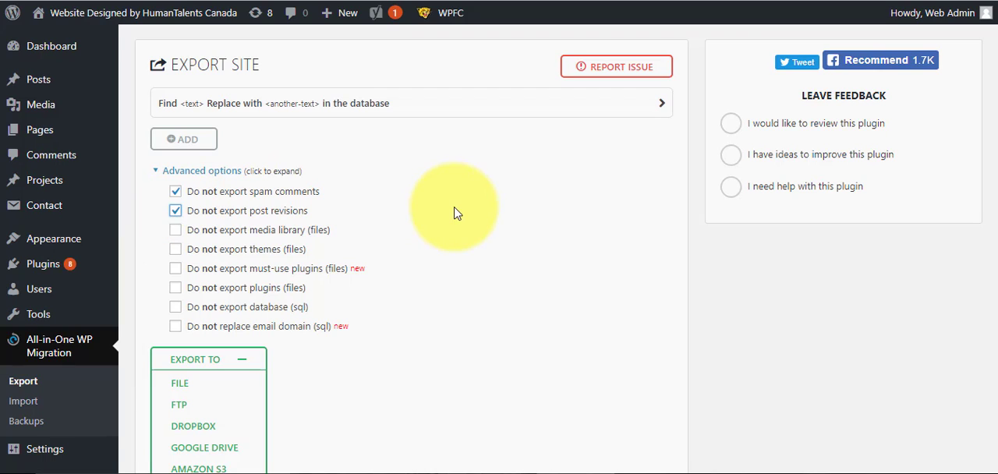
{"action": "left_click", "coordinate": [176, 232]}
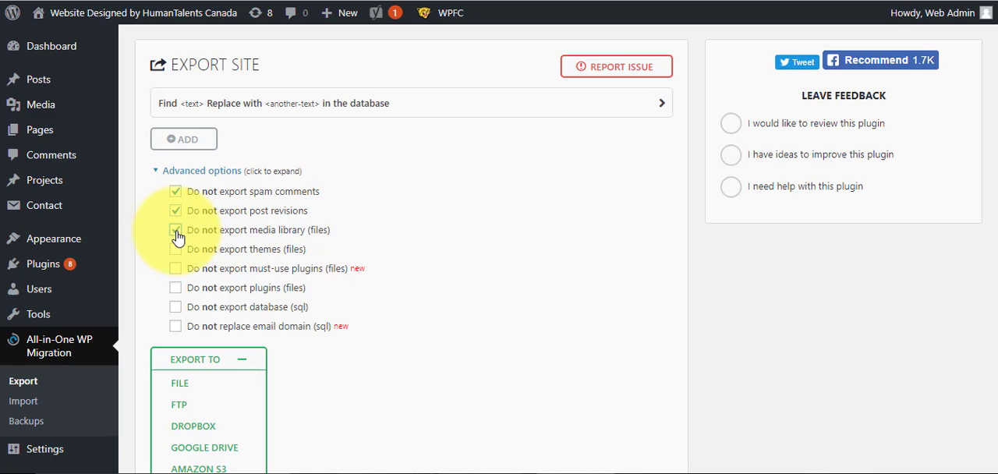
{"action": "left_click", "coordinate": [176, 231]}
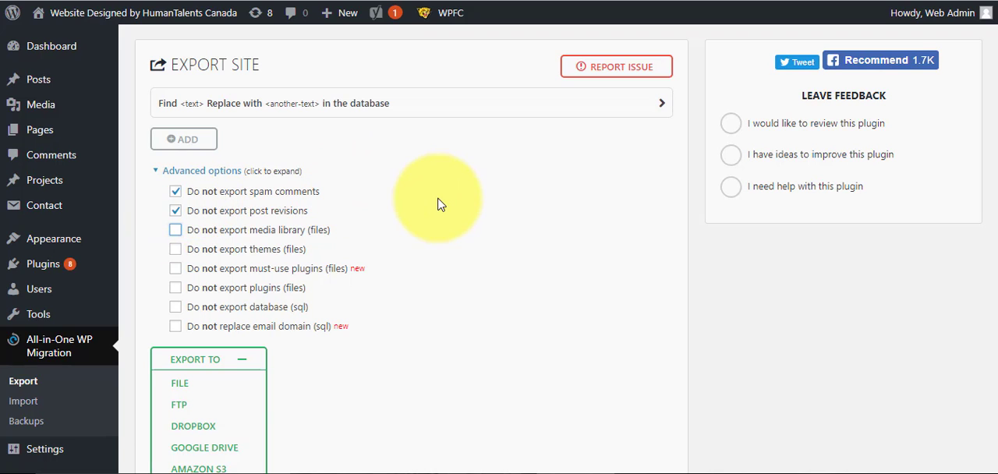
- Set the database find-and-replace rule to replace "/live" with "/new"
{"action": "left_click", "coordinate": [229, 109]}
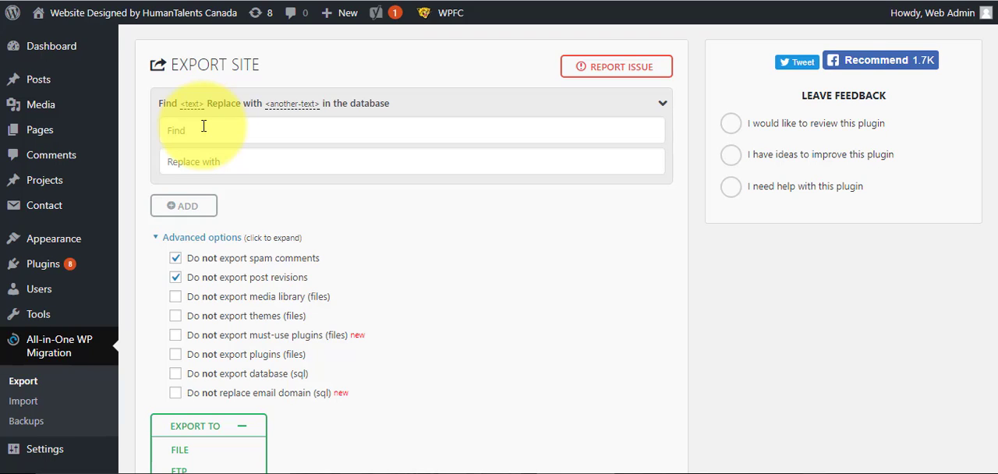
{"action": "left_click", "coordinate": [193, 133]}
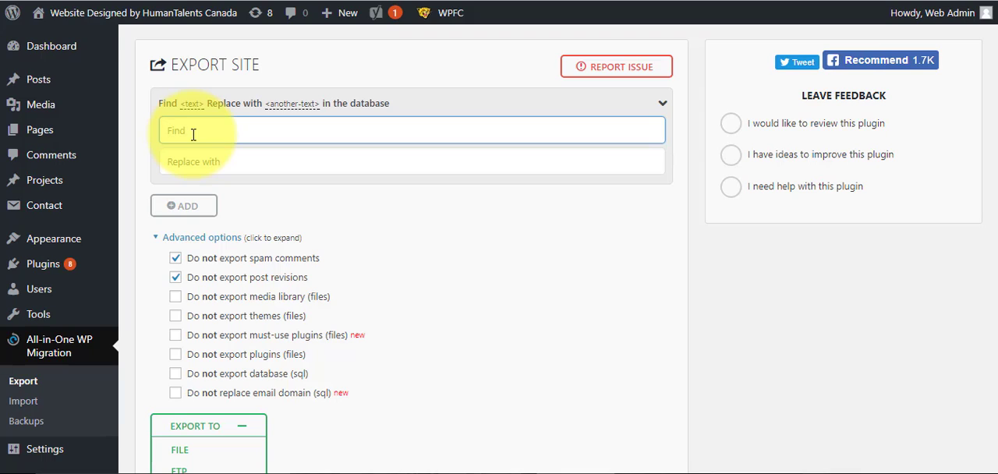
{"action": "type", "text": "/live"}
{"action": "left_click", "coordinate": [211, 162]}
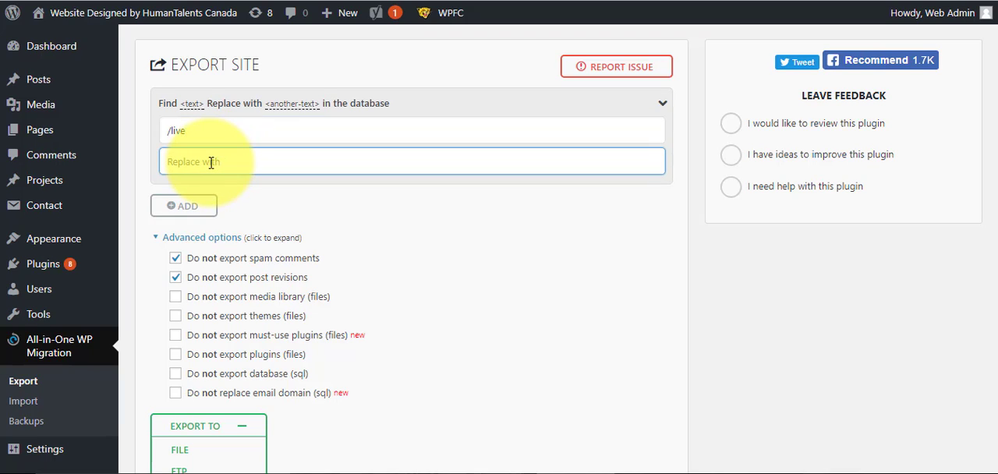
{"action": "type", "text": "/new"}
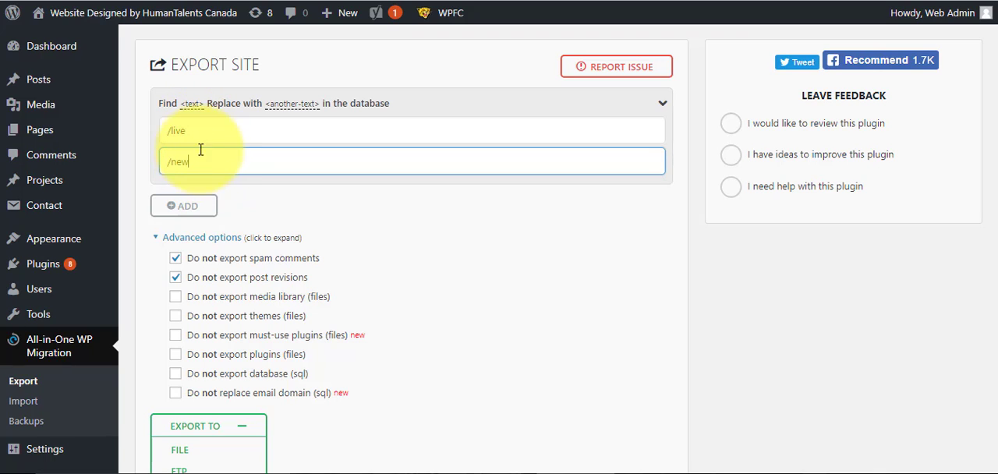
- Clear both the search text and the replacement text from the find-and-replace rule
{"action": "left_click_drag", "start_coordinate": [190, 132], "coordinate": [141, 132]}
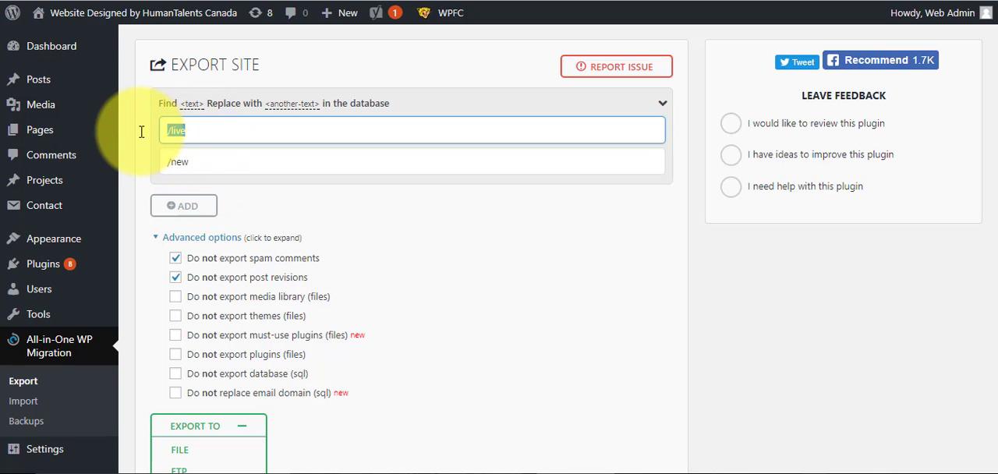
{"action": "key", "text": "BackSpace"}
{"action": "left_click_drag", "start_coordinate": [216, 160], "coordinate": [138, 161]}
{"action": "key", "text": "BackSpace"}
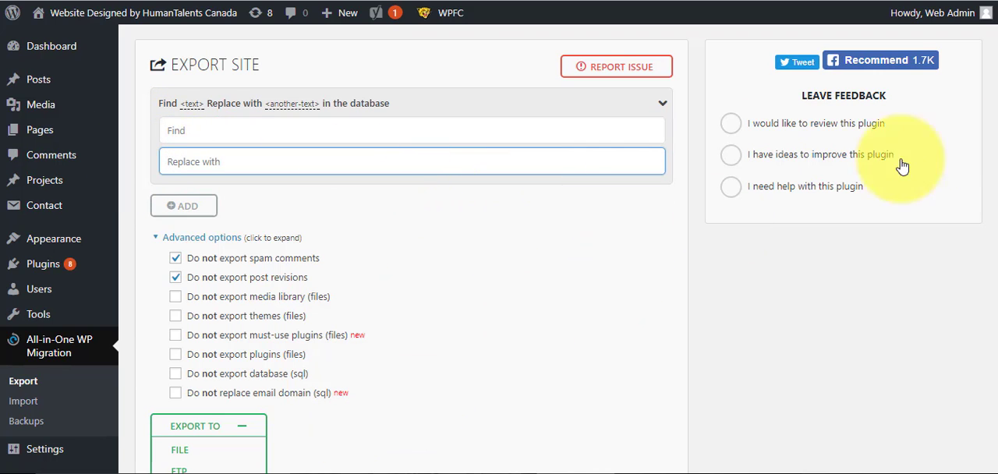
- Start exporting the site to a file
{"action": "scroll", "coordinate": [980, 189], "scroll_direction": "down", "scroll_amount": 2}
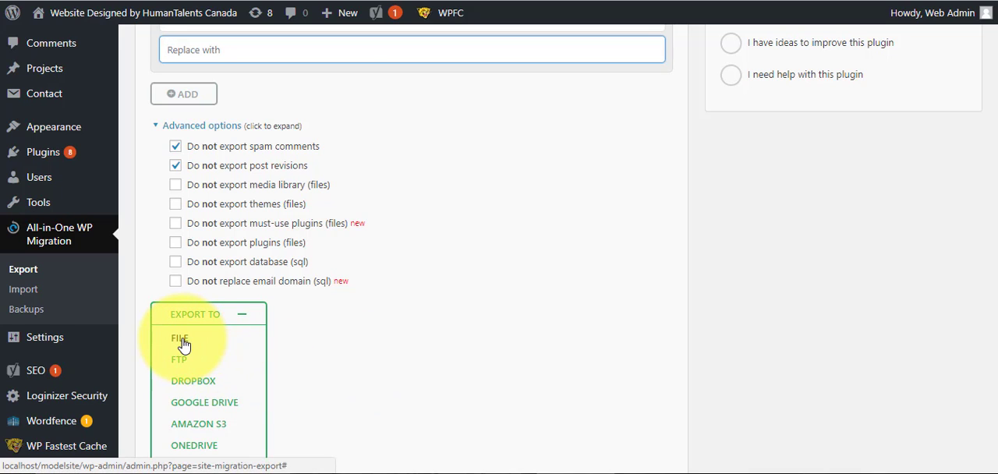
{"action": "left_click", "coordinate": [181, 339]}
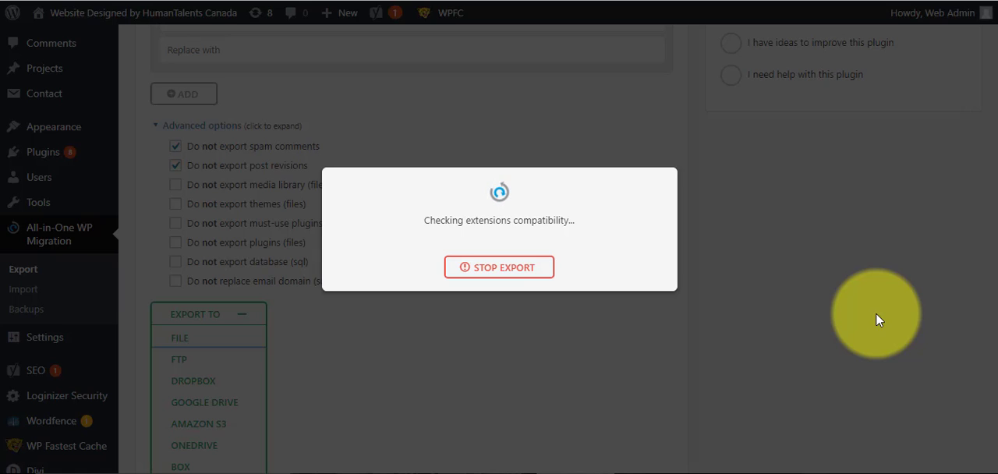
{"action": "mouse_move", "coordinate": [789, 473]}
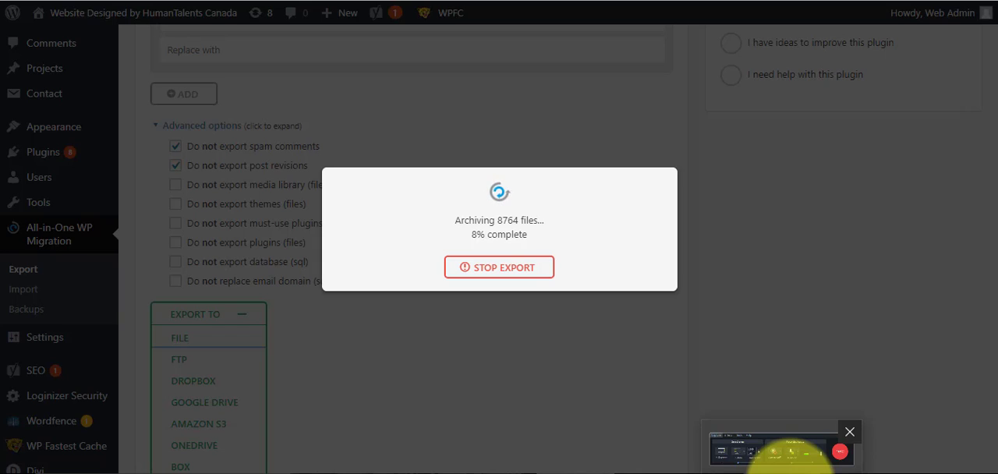
{"action": "left_click", "coordinate": [780, 451]}
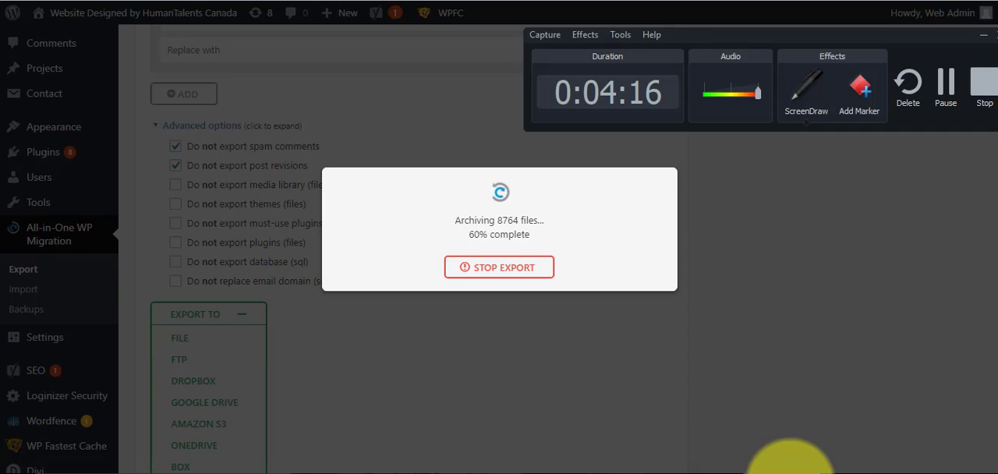
{"action": "left_click", "coordinate": [940, 45]}
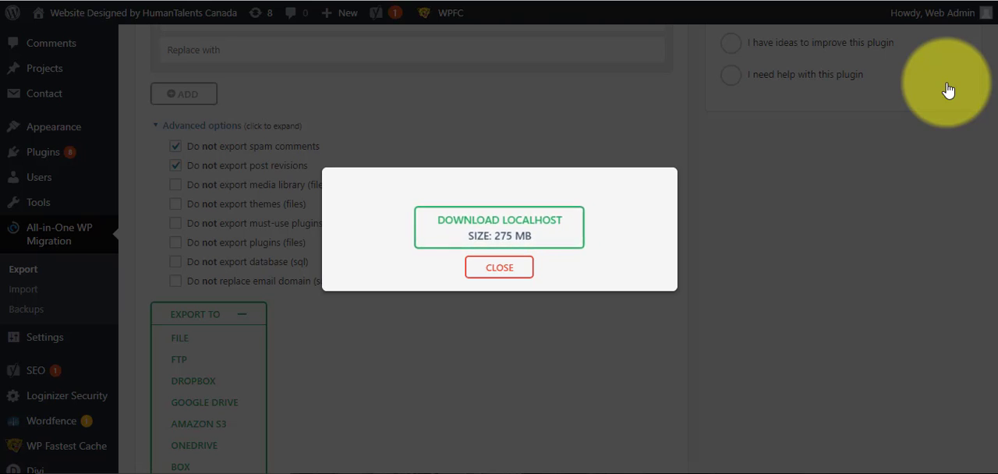
- Download the exported site archive to the Desktop as new-export.wpress and dismiss the export dialog
{"action": "left_click", "coordinate": [499, 234]}
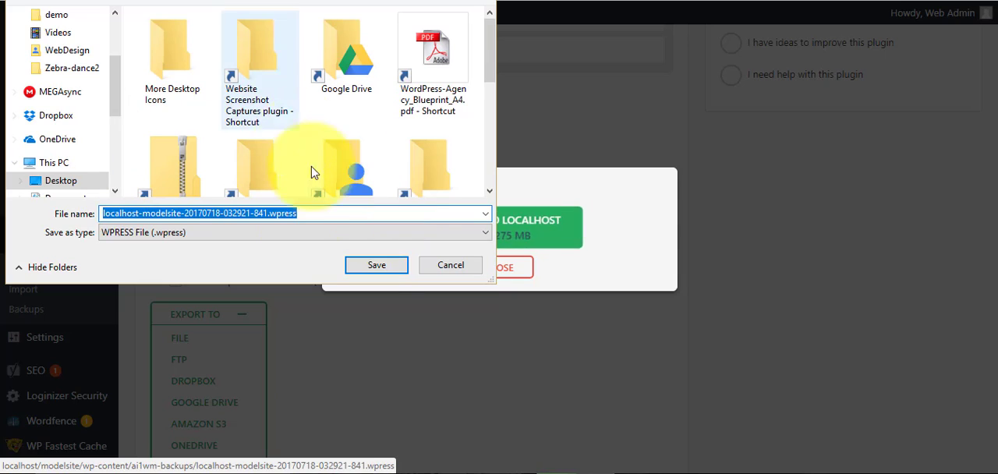
{"action": "left_click", "coordinate": [238, 212]}
{"action": "left_click_drag", "start_coordinate": [267, 214], "coordinate": [77, 221]}
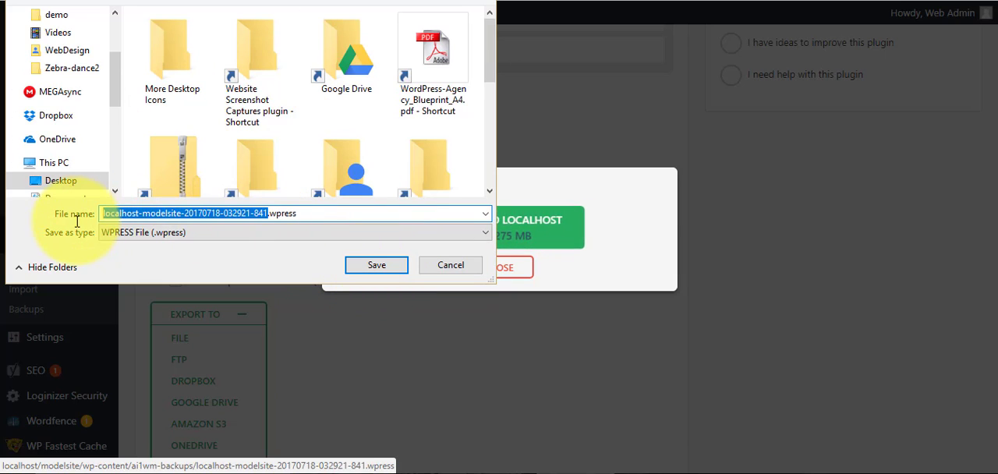
{"action": "type", "text": "new-export"}
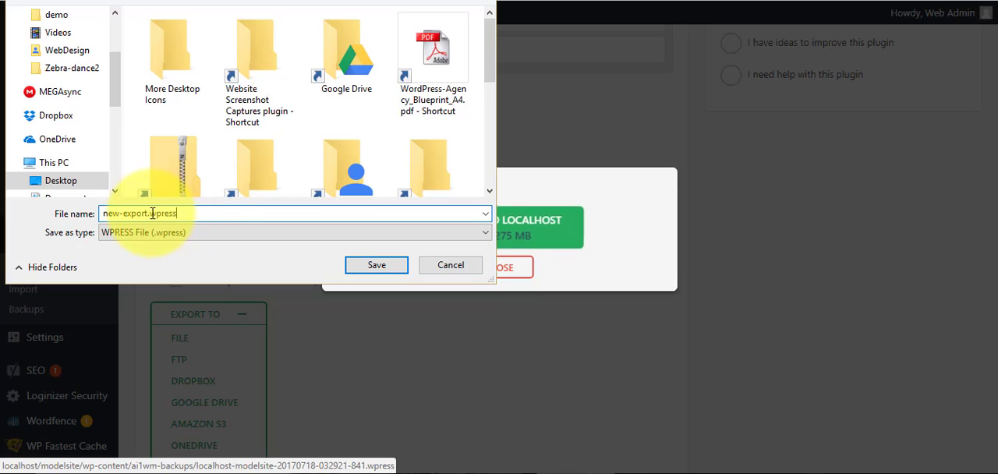
{"action": "left_click_drag", "start_coordinate": [151, 214], "coordinate": [211, 215]}
{"action": "left_click", "coordinate": [211, 216]}
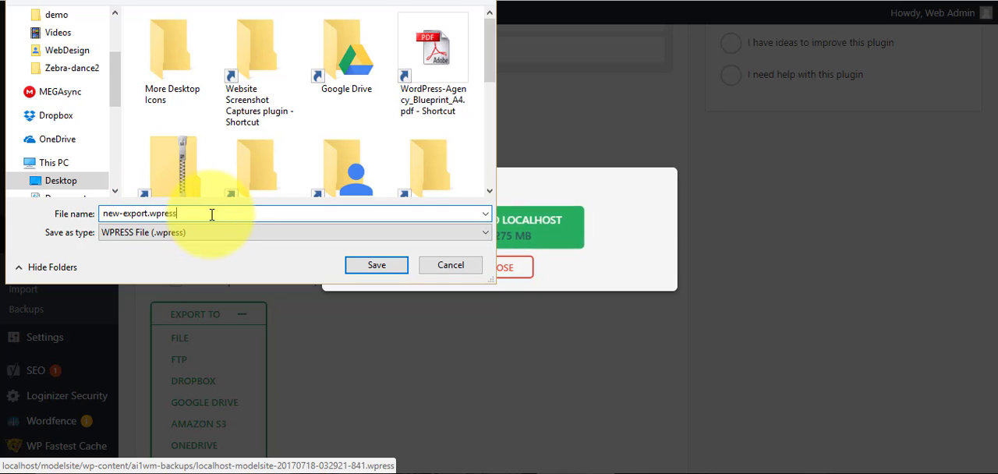
{"action": "left_click", "coordinate": [358, 263]}
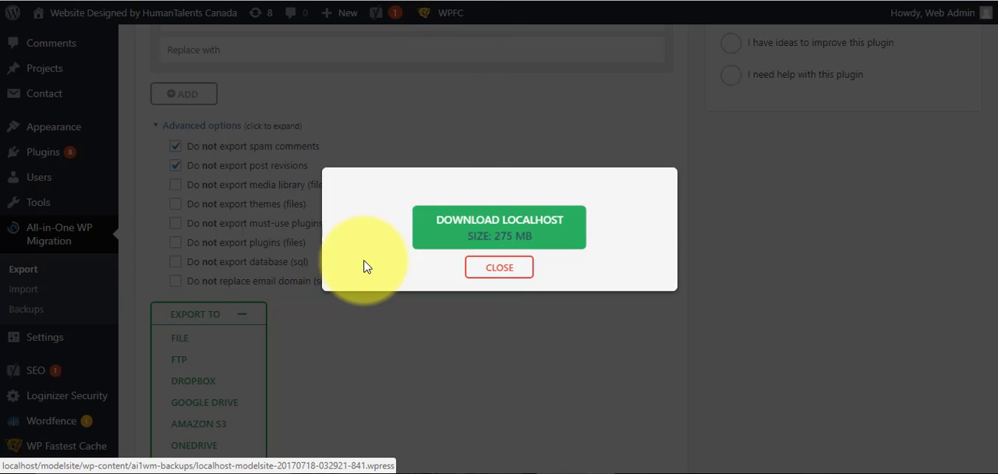
{"action": "left_click", "coordinate": [496, 253]}
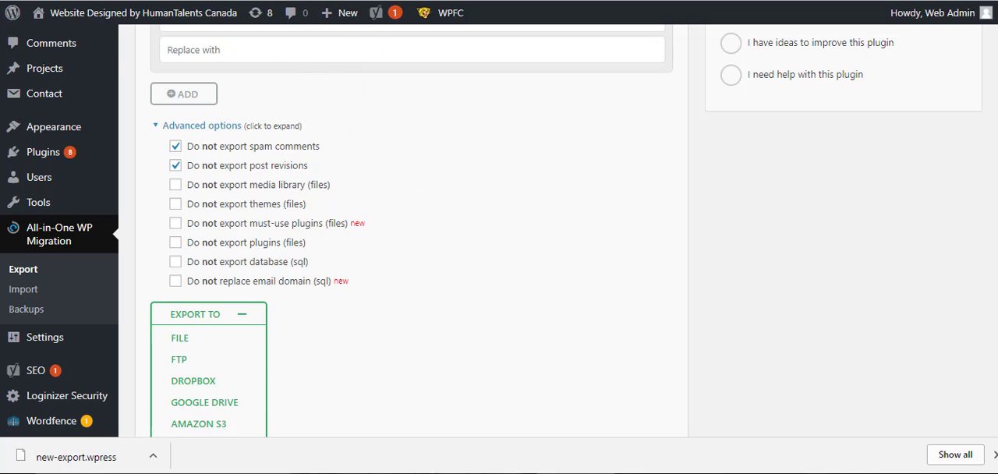
- View the source site's blog page, switch to the demo site, and load its home page for comparison
{"action": "mouse_move", "coordinate": [98, 15]}
{"action": "left_click", "coordinate": [55, 39]}
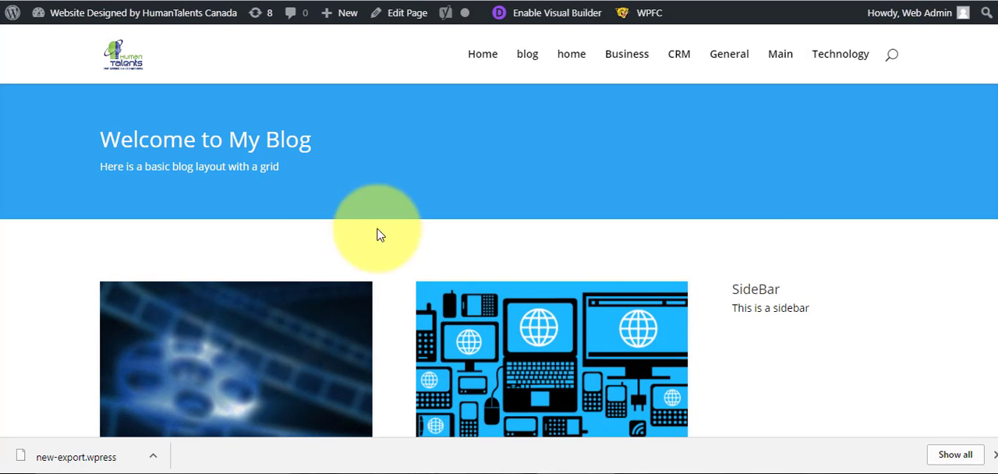
{"action": "scroll", "coordinate": [986, 94], "scroll_direction": "down", "scroll_amount": 4}
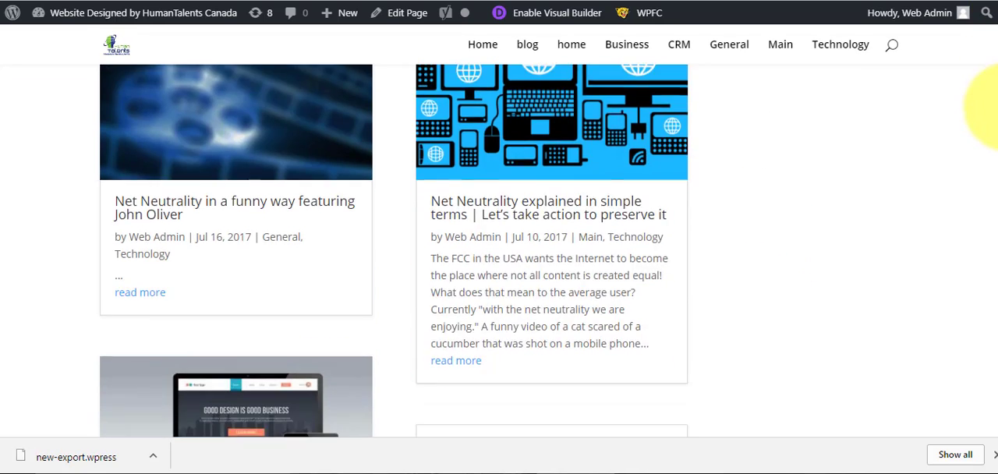
{"action": "scroll", "coordinate": [984, 105], "scroll_direction": "up", "scroll_amount": 4}
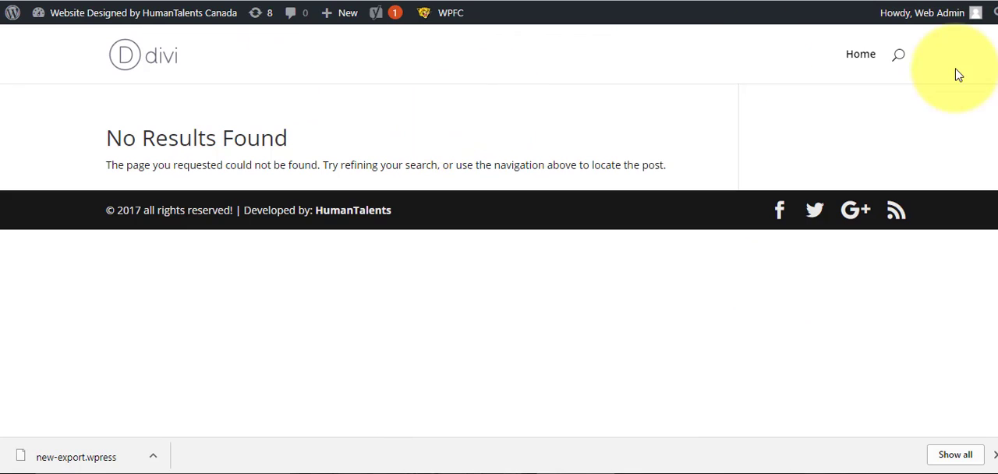
{"action": "left_click", "coordinate": [854, 62]}
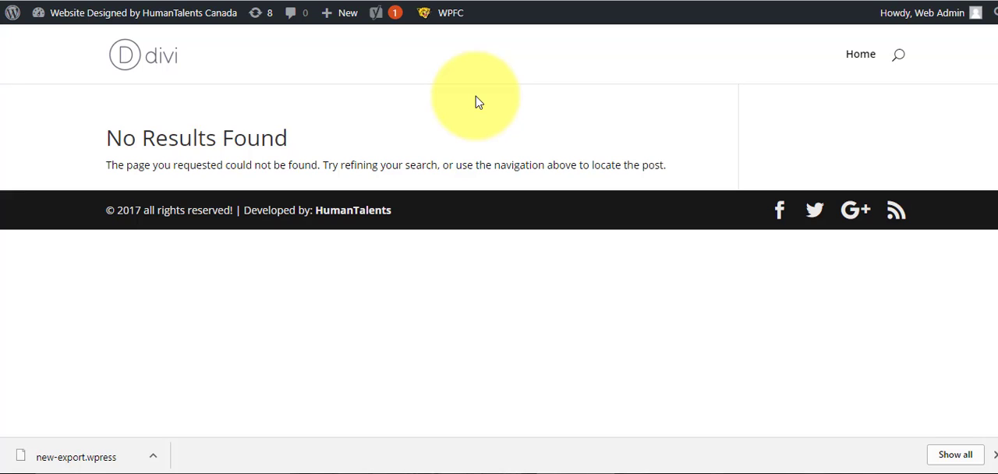
- Go to the demo site's dashboard and open the All-in-One WP Migration import page
{"action": "mouse_move", "coordinate": [125, 26]}
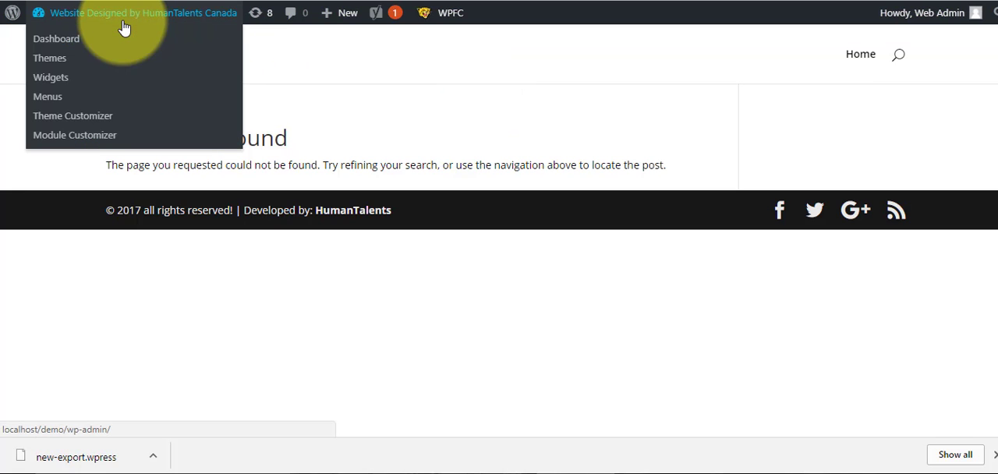
{"action": "left_click", "coordinate": [57, 37]}
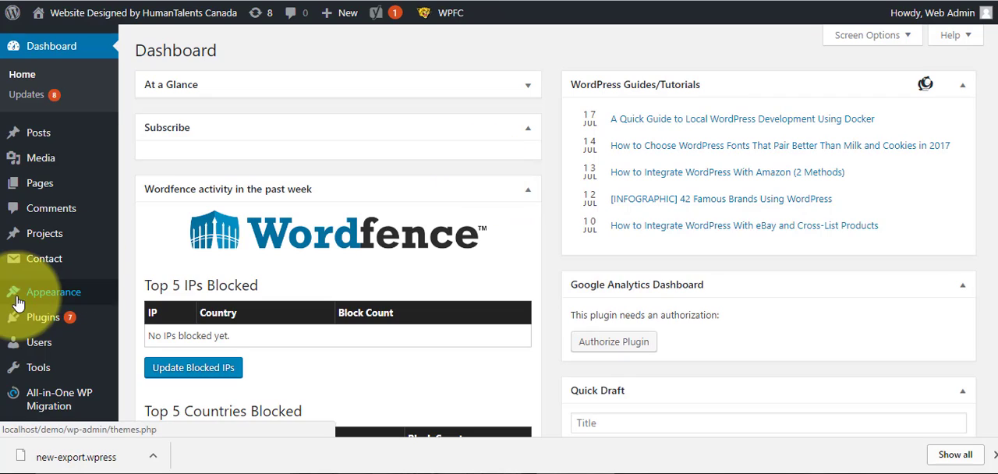
{"action": "mouse_move", "coordinate": [39, 396]}
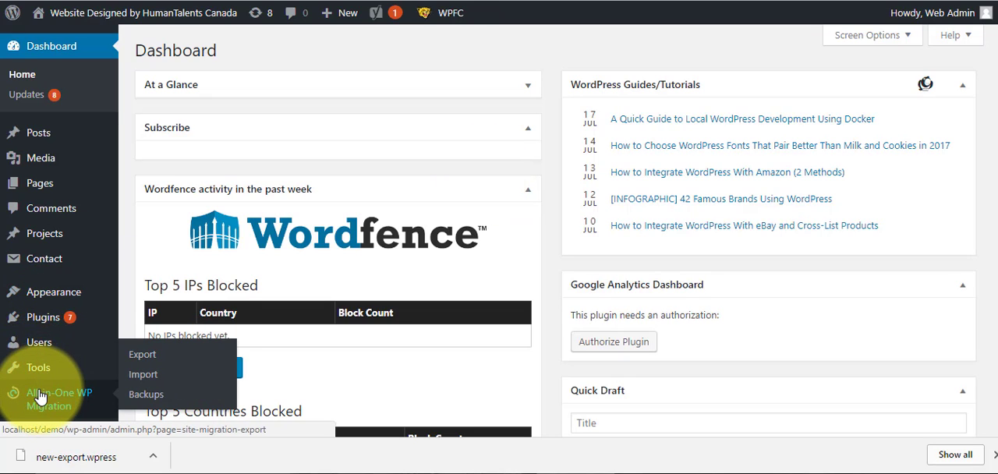
{"action": "left_click", "coordinate": [144, 376]}
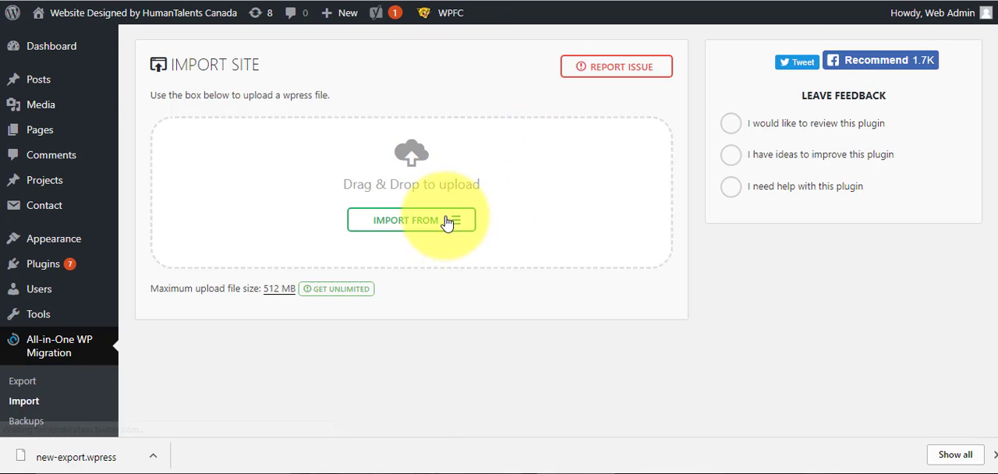
- Import the site from the new-export.wpress file on the Desktop
{"action": "left_click", "coordinate": [446, 221]}
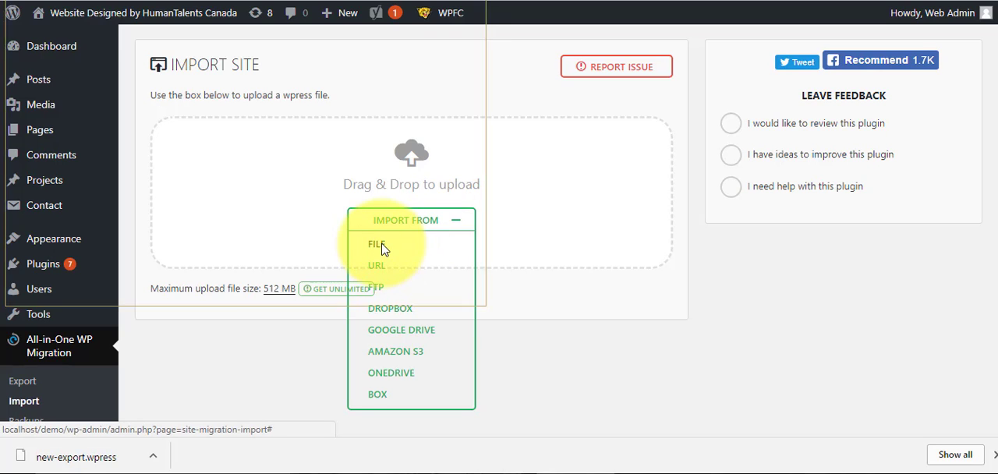
{"action": "left_click", "coordinate": [380, 247]}
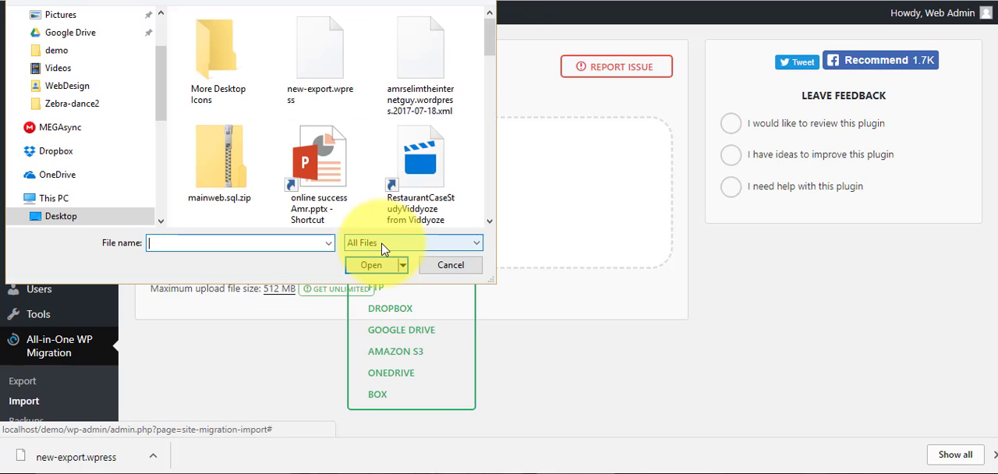
{"action": "left_click", "coordinate": [316, 48]}
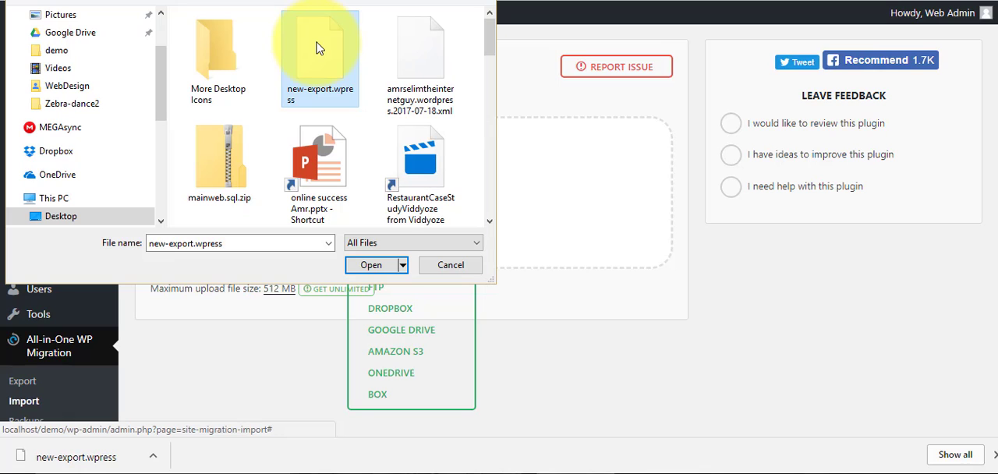
{"action": "left_click", "coordinate": [372, 266]}
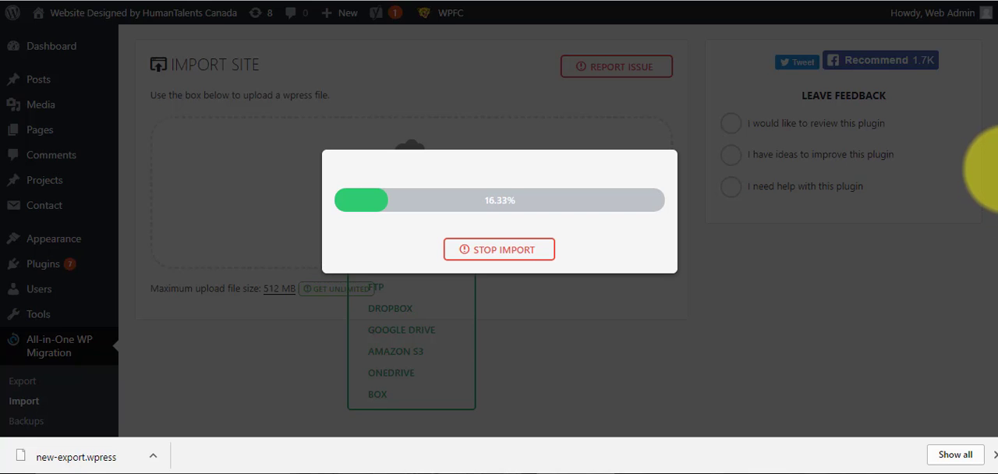
{"action": "scroll", "coordinate": [986, 202], "scroll_direction": "down", "scroll_amount": 1}
{"action": "scroll", "coordinate": [986, 201], "scroll_direction": "down", "scroll_amount": 3}
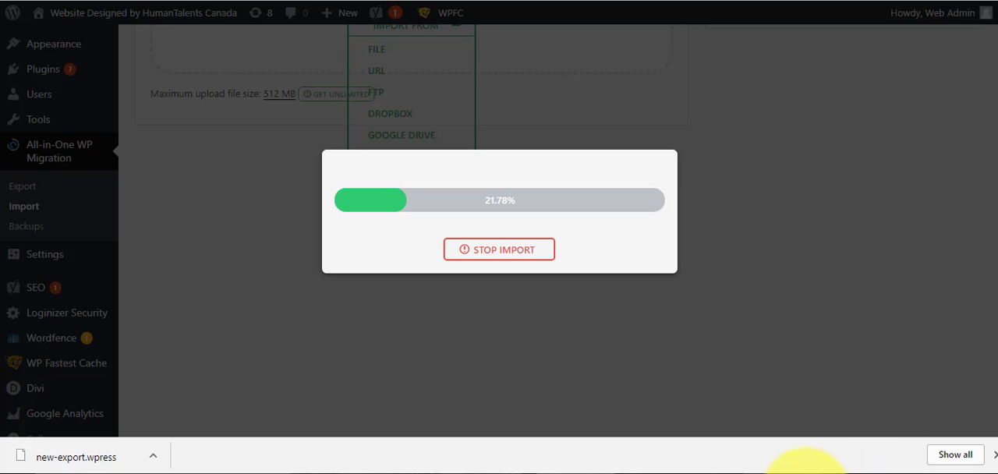
{"action": "left_click", "coordinate": [806, 473]}
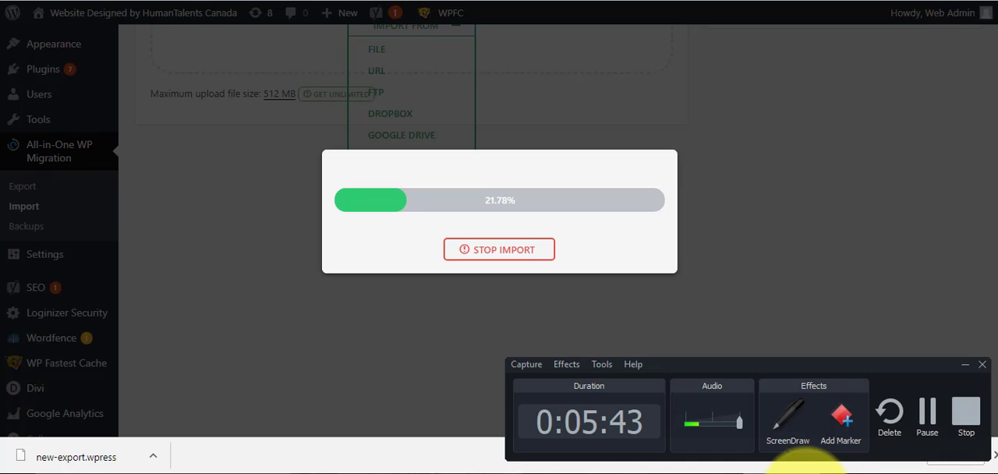
{"action": "left_click", "coordinate": [929, 443]}
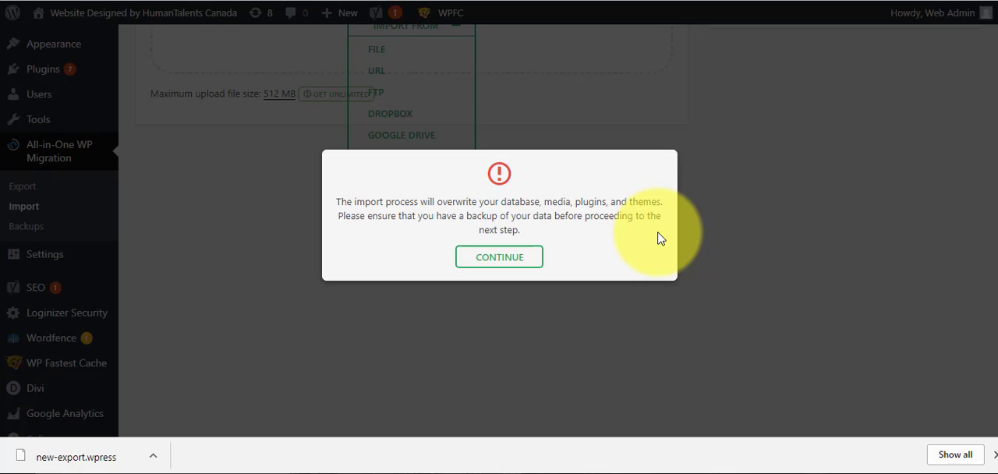
- Continue the import, accepting that it overwrites the demo site's database, media, plugins and themes
{"action": "left_click", "coordinate": [512, 267]}
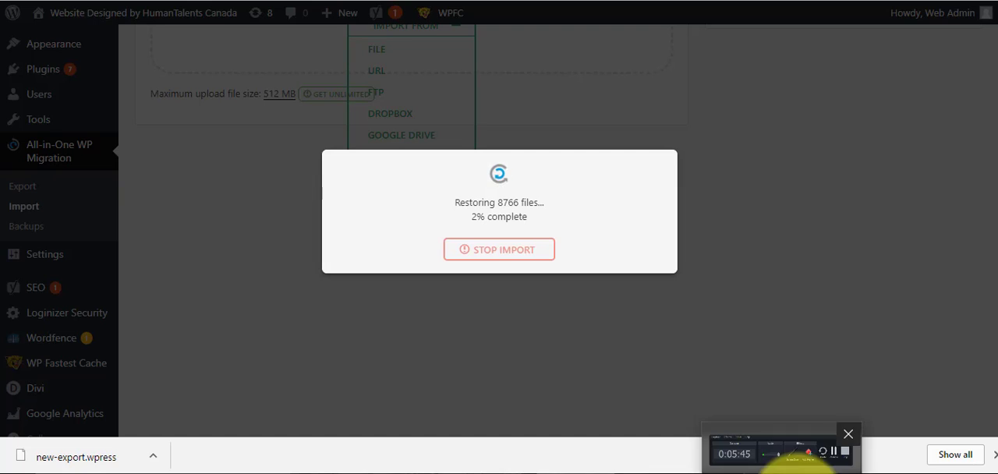
{"action": "left_click", "coordinate": [798, 473]}
{"action": "left_click", "coordinate": [928, 413]}
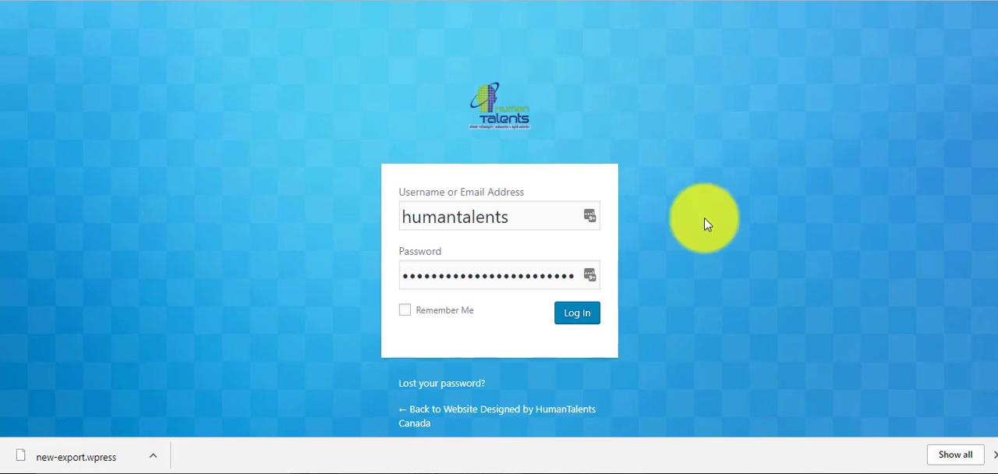
- Log back in to the demo site with the prefilled credentials and save the permalink structure as Post name
{"action": "left_click", "coordinate": [579, 315]}
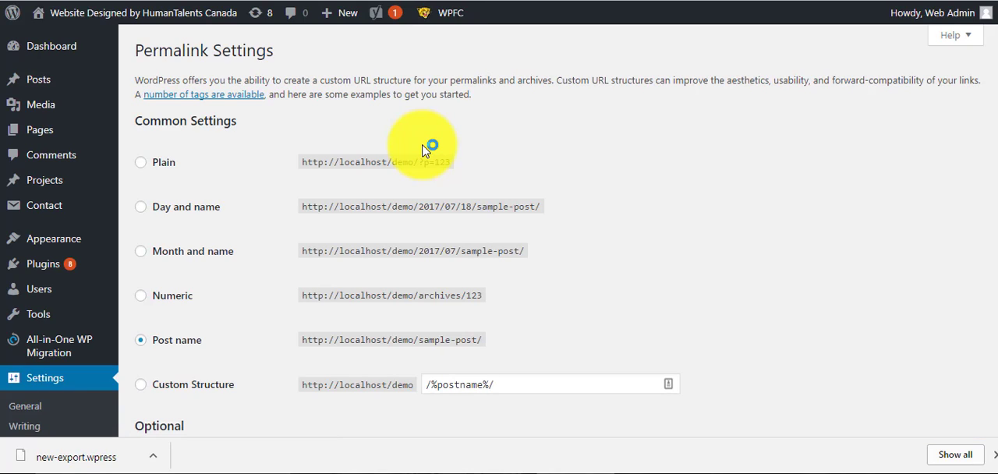
{"action": "left_click", "coordinate": [145, 299]}
{"action": "left_click", "coordinate": [144, 251]}
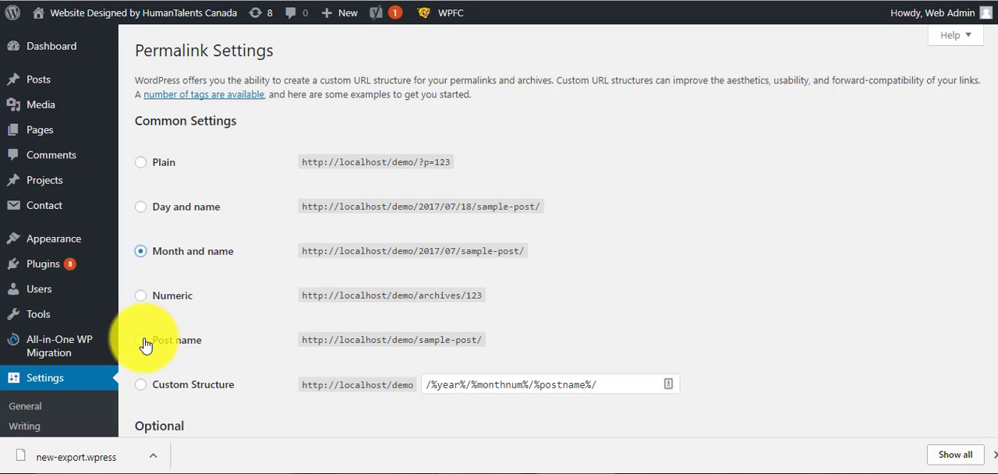
{"action": "left_click", "coordinate": [144, 343]}
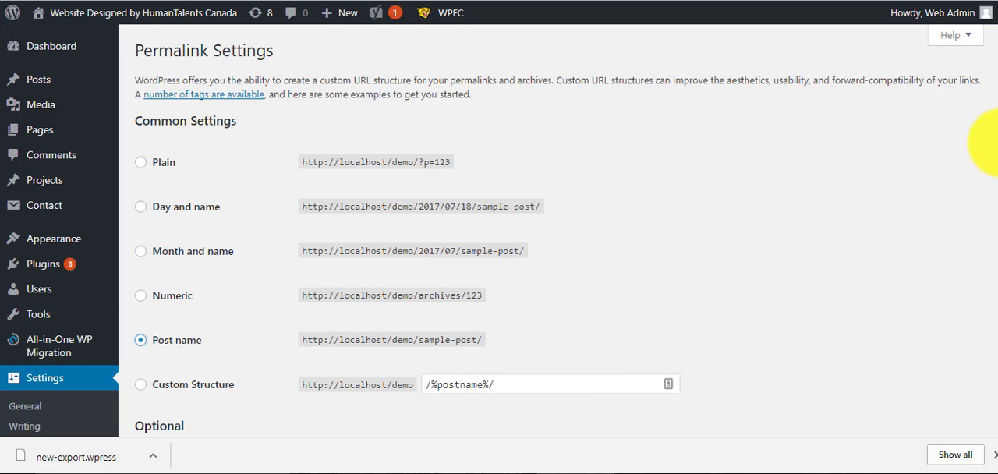
{"action": "scroll", "coordinate": [986, 145], "scroll_direction": "down", "scroll_amount": 2}
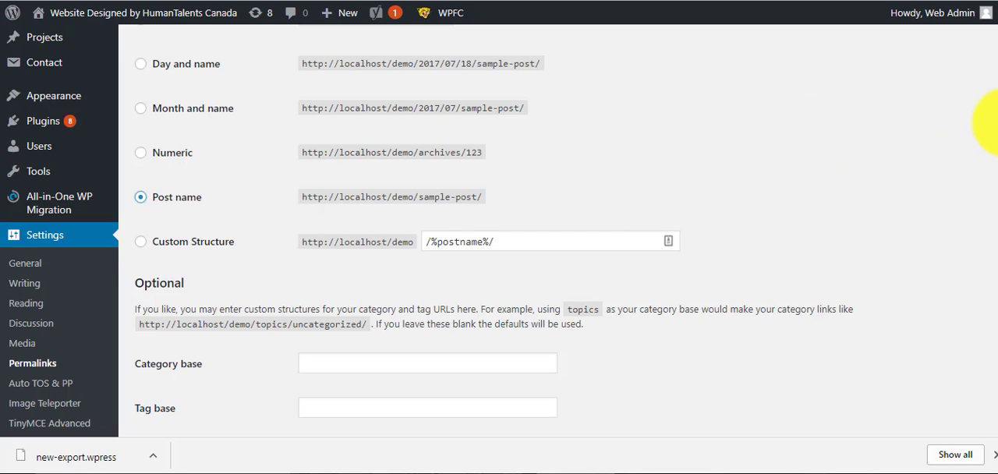
{"action": "scroll", "coordinate": [982, 156], "scroll_direction": "down", "scroll_amount": 3}
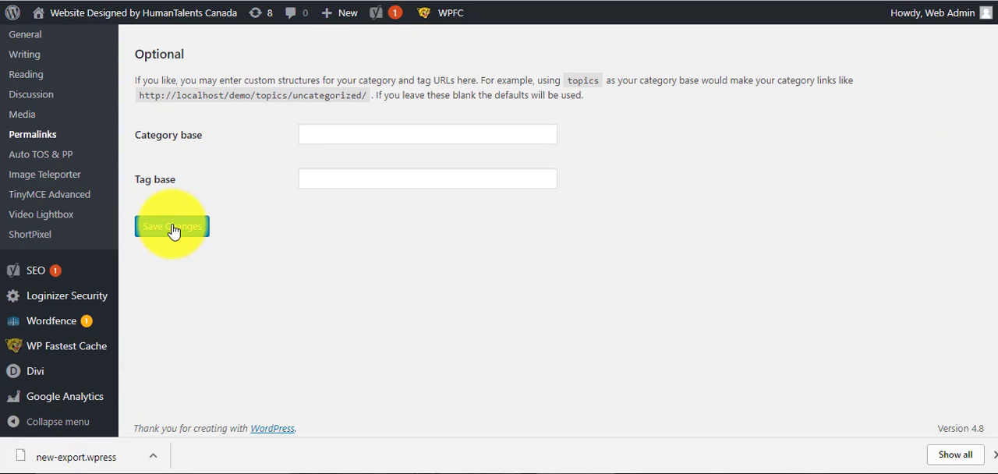
{"action": "left_click", "coordinate": [173, 227]}
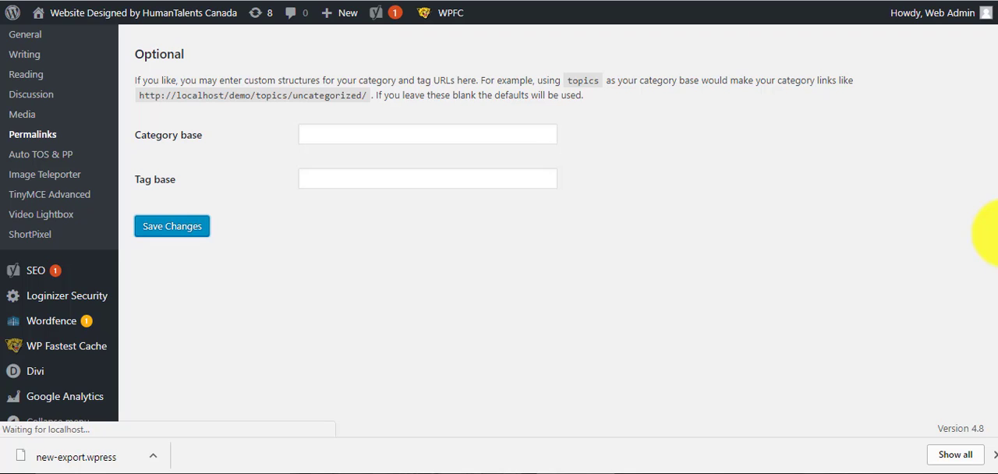
- Visit the demo site, look through its imported blog page, and open the post "Net Neutrality explained in simple terms"
{"action": "scroll", "coordinate": [986, 231], "scroll_direction": "up", "scroll_amount": 5}
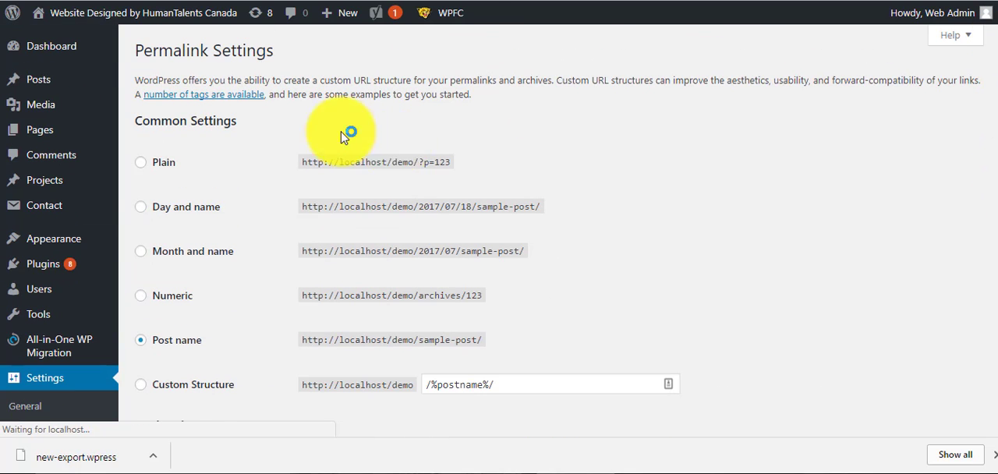
{"action": "mouse_move", "coordinate": [33, 17]}
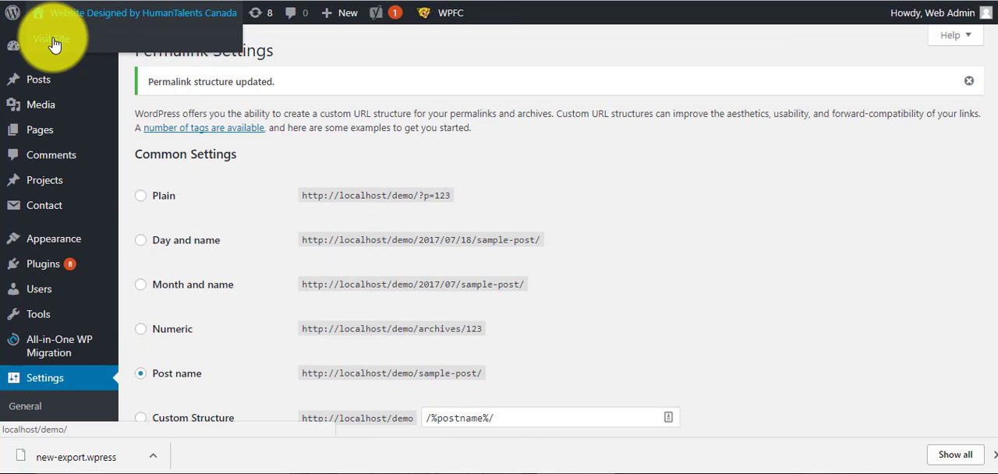
{"action": "left_click", "coordinate": [53, 43]}
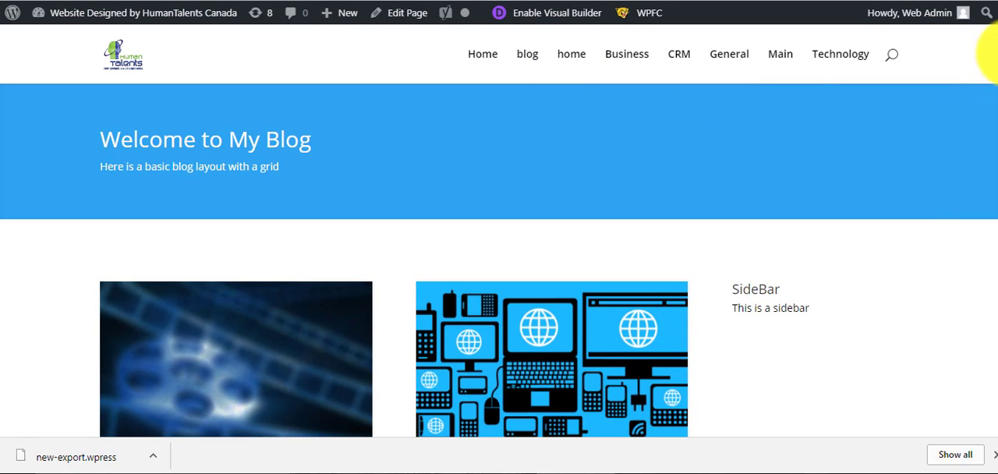
{"action": "scroll", "coordinate": [987, 167], "scroll_direction": "down", "scroll_amount": 7}
{"action": "scroll", "coordinate": [980, 156], "scroll_direction": "up", "scroll_amount": 8}
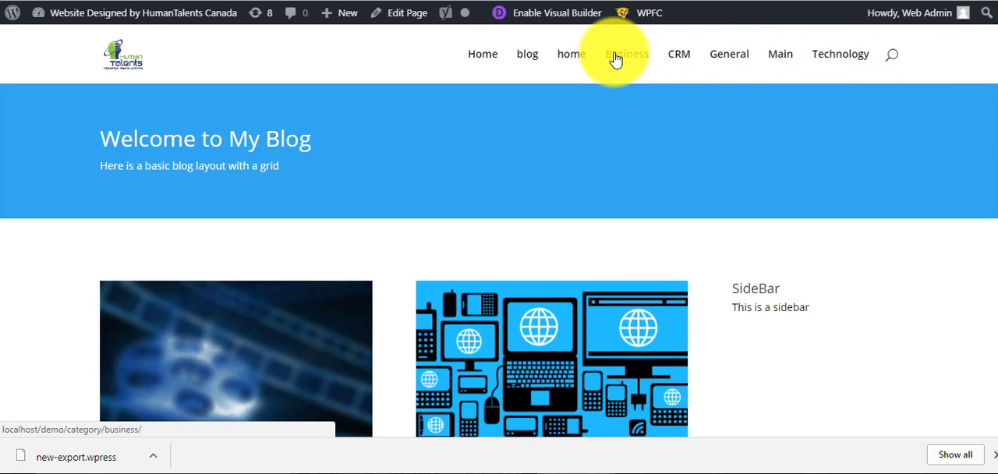
{"action": "scroll", "coordinate": [976, 129], "scroll_direction": "down", "scroll_amount": 3}
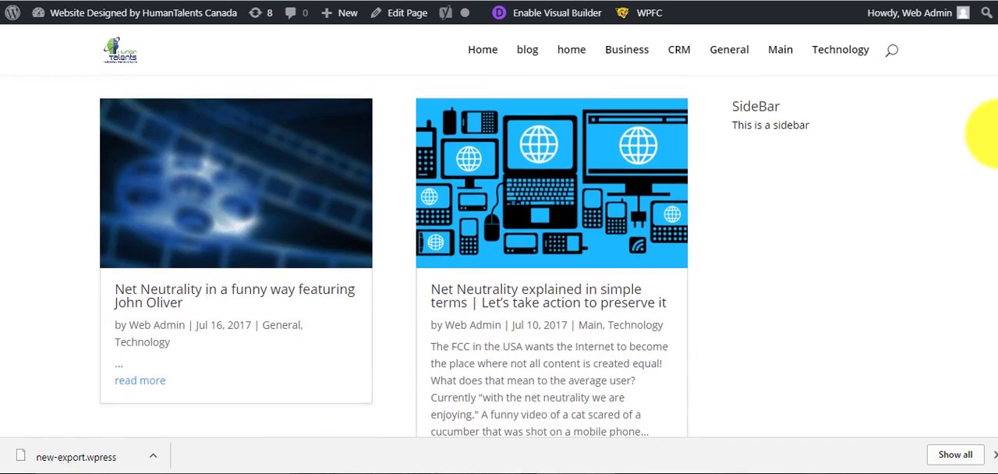
{"action": "left_click", "coordinate": [576, 220]}
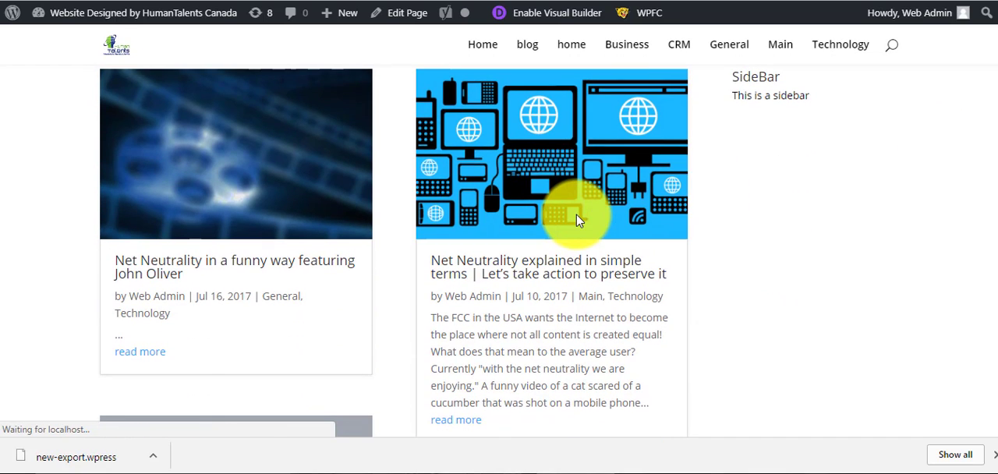